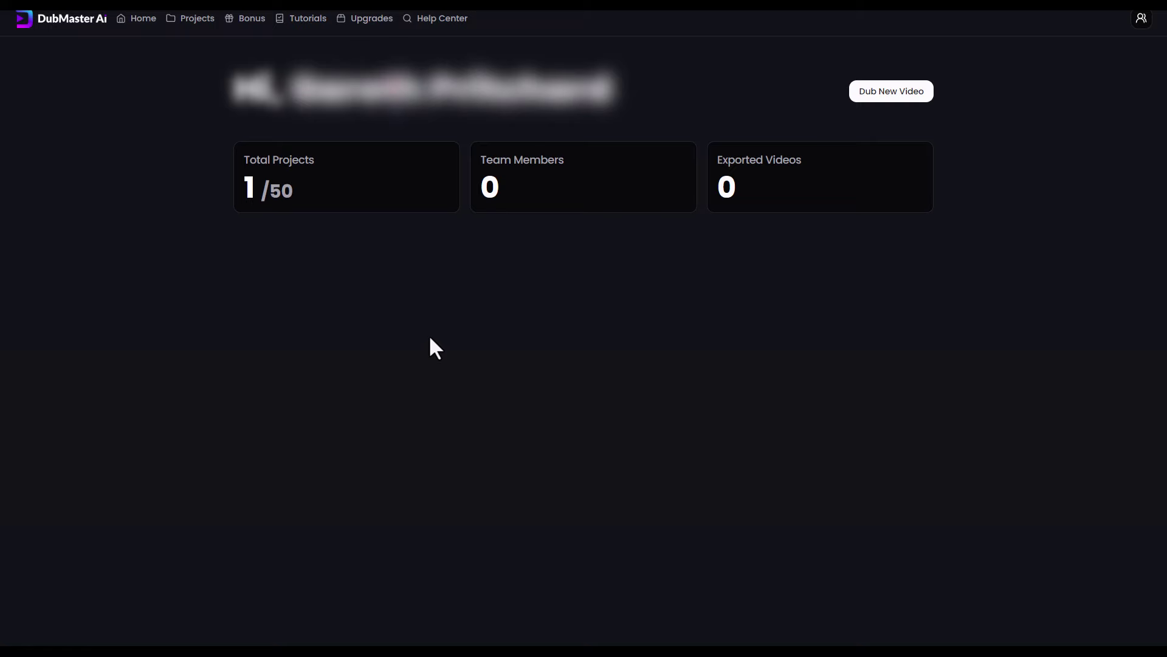
- Import the ClipMagic Free vs. Pro YouTube video for dubbing from English into Hindi
{"action": "left_click", "coordinate": [920, 98]}
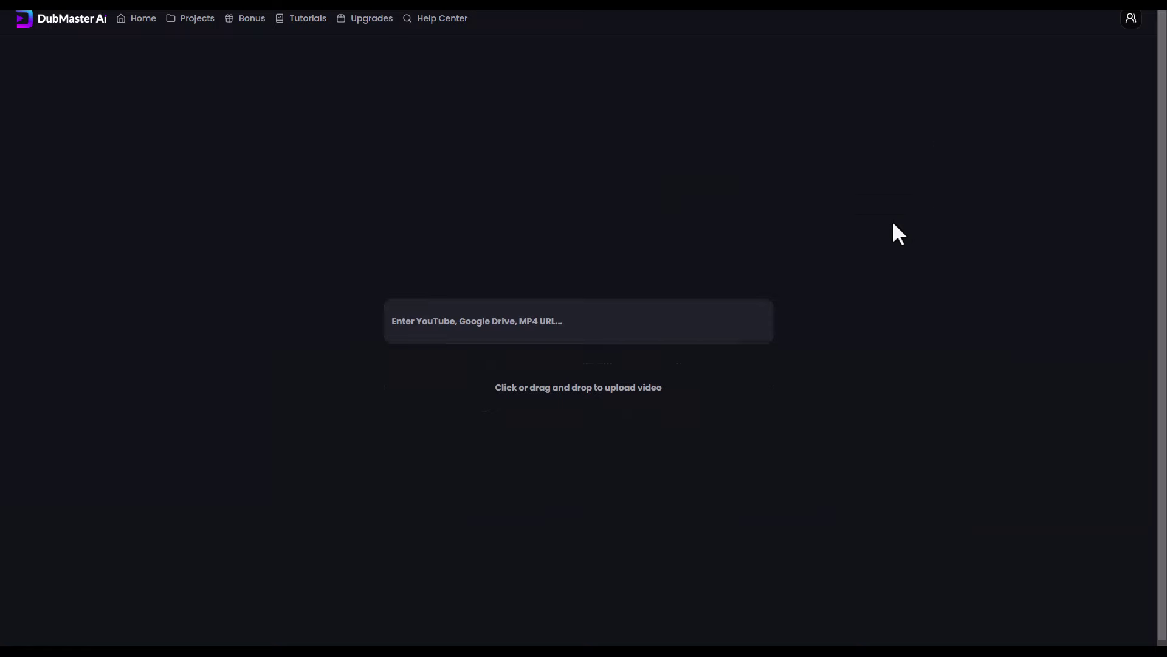
{"action": "left_click", "coordinate": [613, 327]}
{"action": "key", "text": "ctrl+v"}
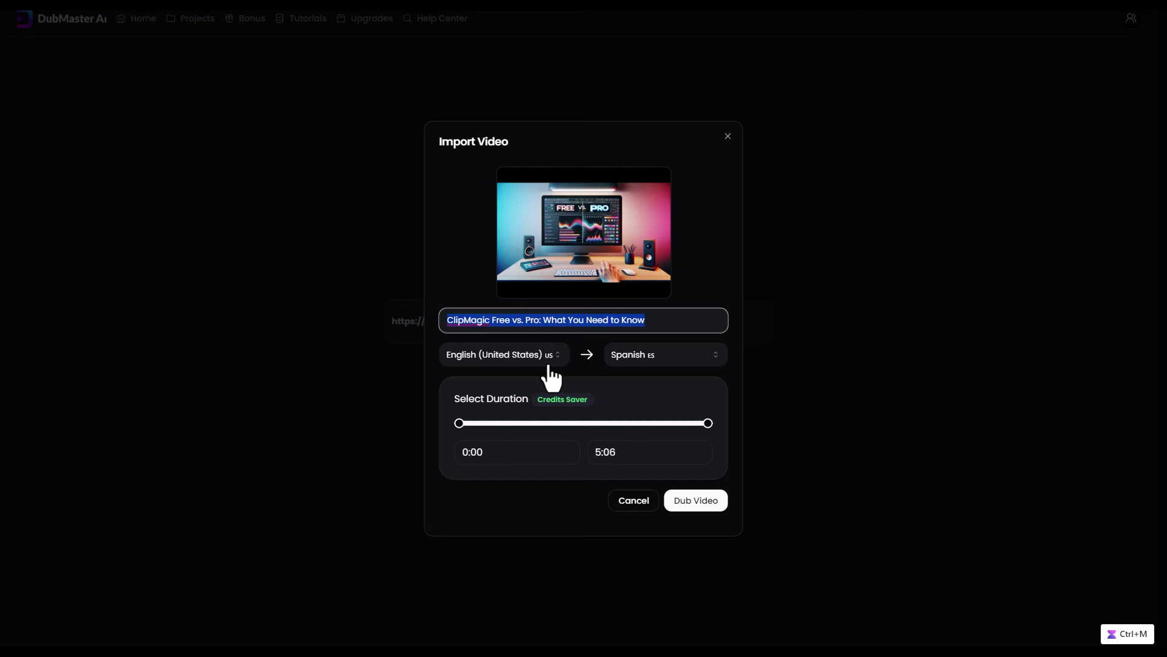
{"action": "left_click", "coordinate": [635, 359]}
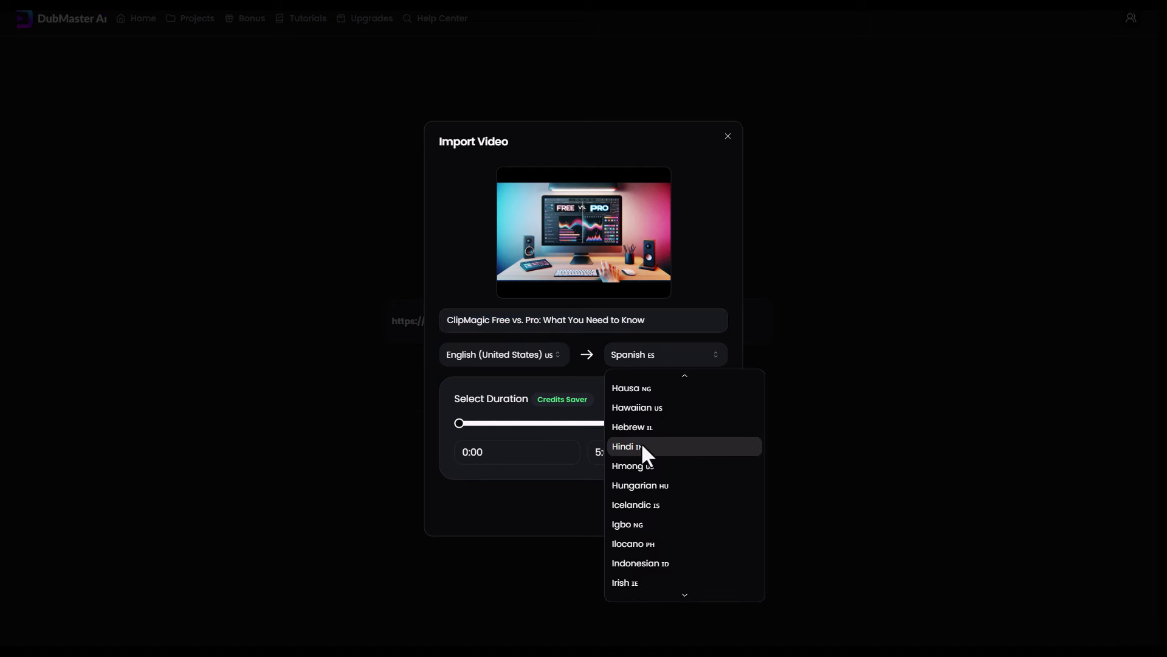
{"action": "left_click", "coordinate": [645, 453]}
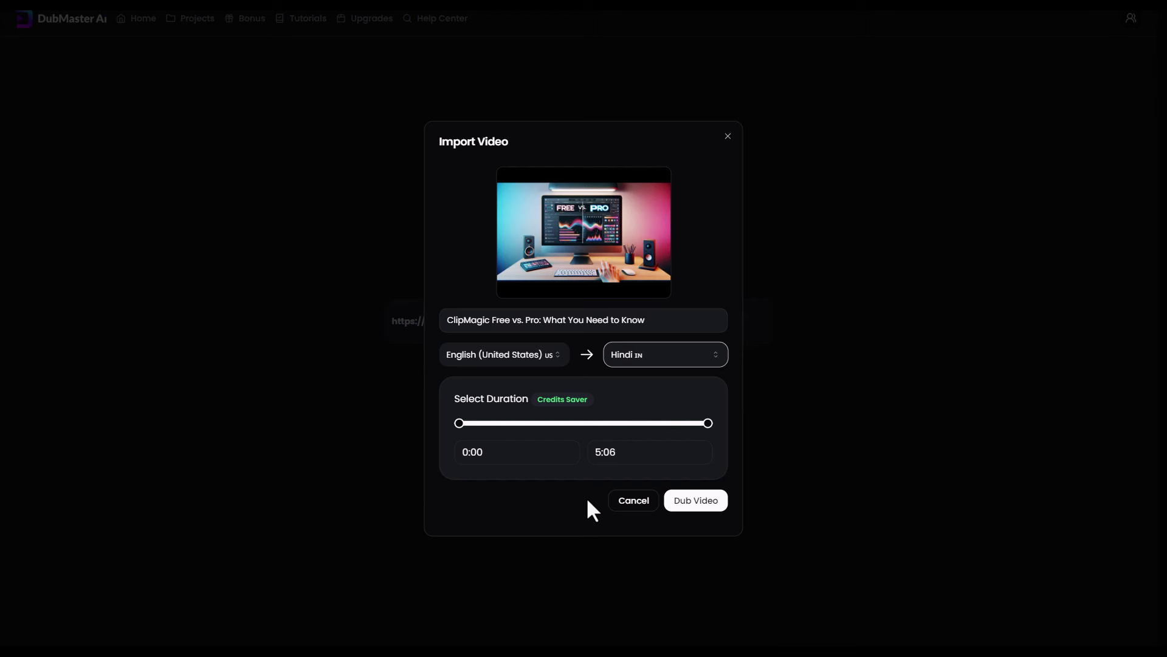
{"action": "mouse_move", "coordinate": [459, 423]}
{"action": "left_mouse_down"}
{"action": "mouse_move", "coordinate": [514, 423]}
{"action": "mouse_move", "coordinate": [449, 426]}
{"action": "left_mouse_up"}
{"action": "left_click", "coordinate": [691, 500]}
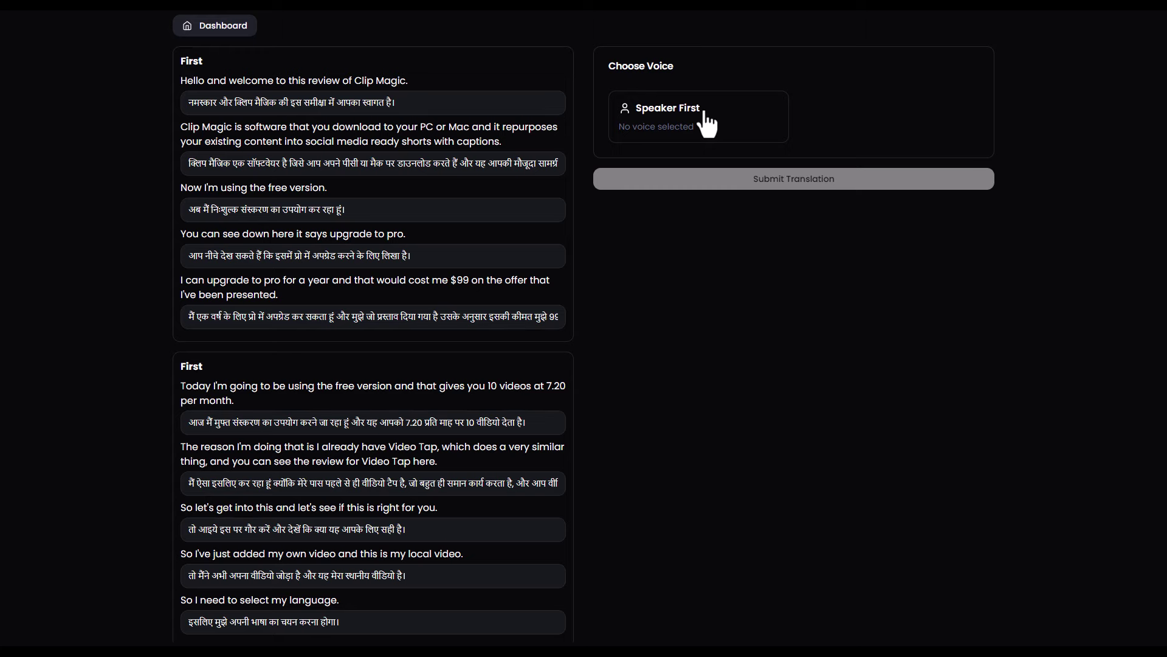
- Assign the male Hindi voice Anil to Speaker First and submit the translation
{"action": "left_click", "coordinate": [680, 128]}
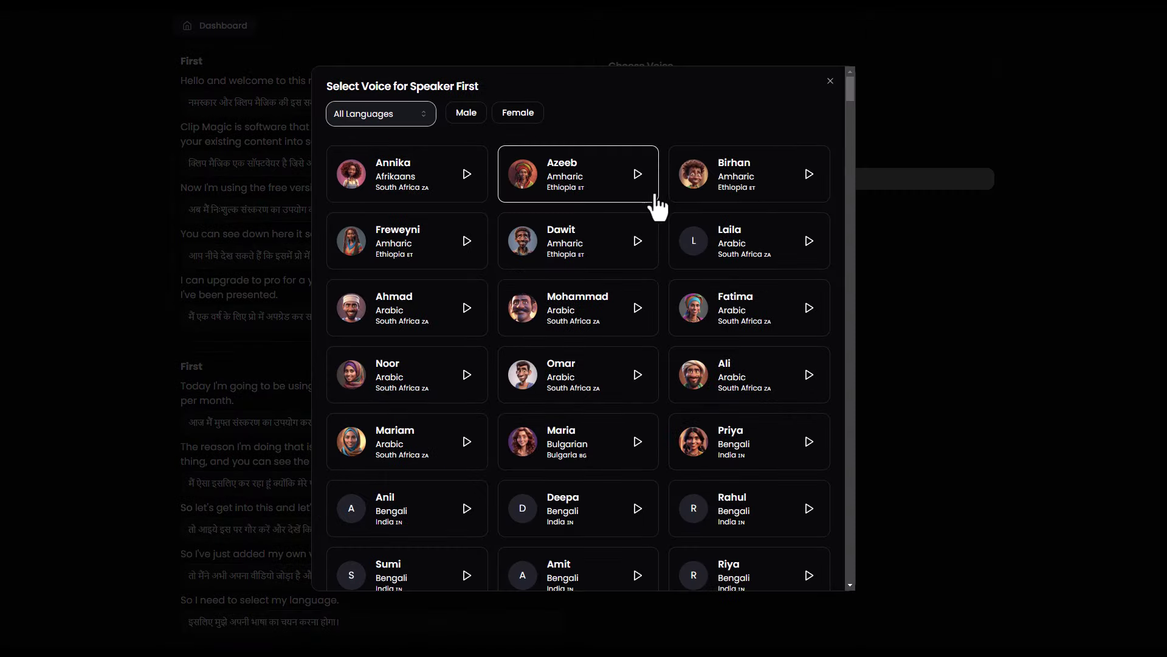
{"action": "left_click", "coordinate": [409, 121]}
{"action": "type", "text": "hi"}
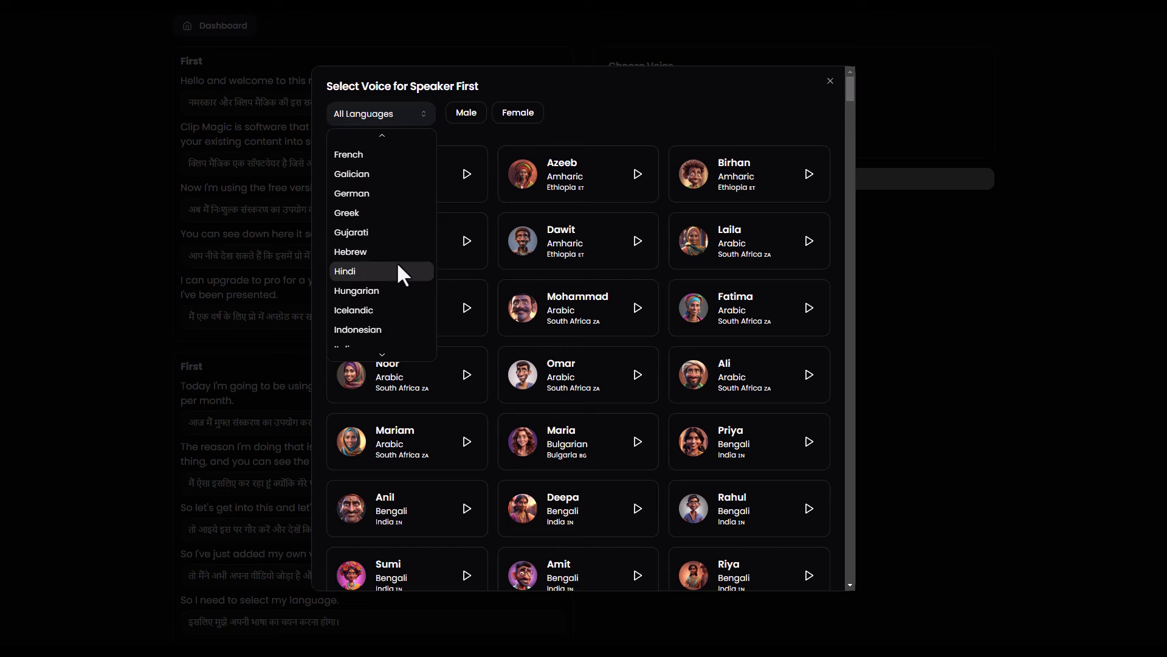
{"action": "left_click", "coordinate": [396, 265]}
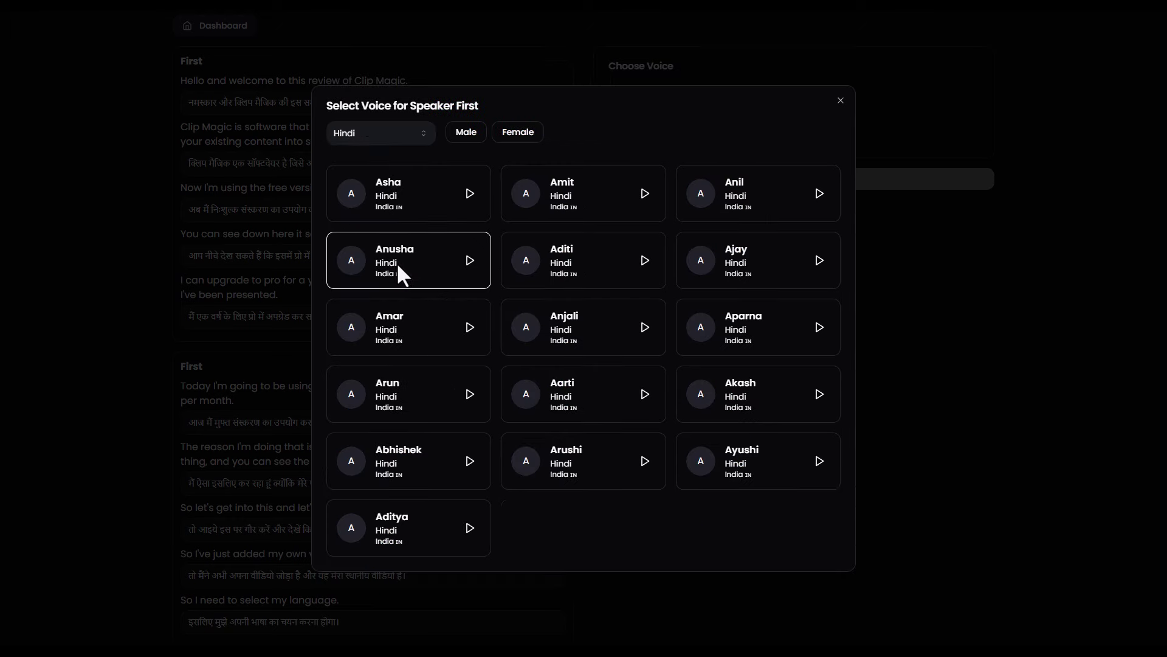
{"action": "left_click", "coordinate": [469, 139]}
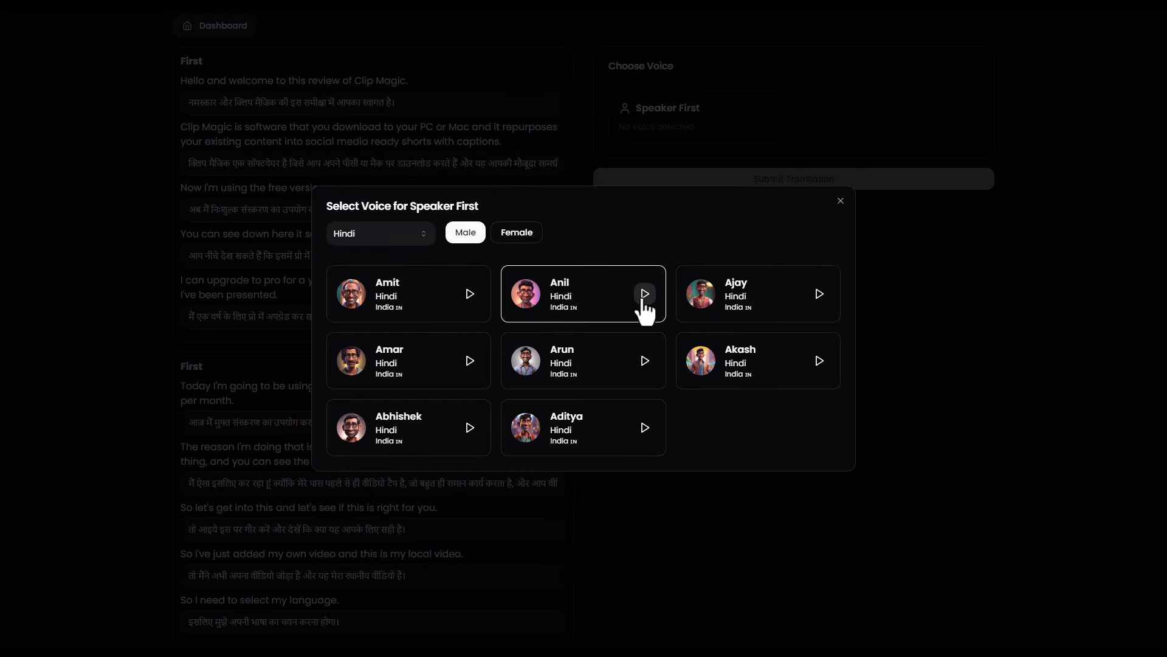
{"action": "left_click", "coordinate": [600, 301]}
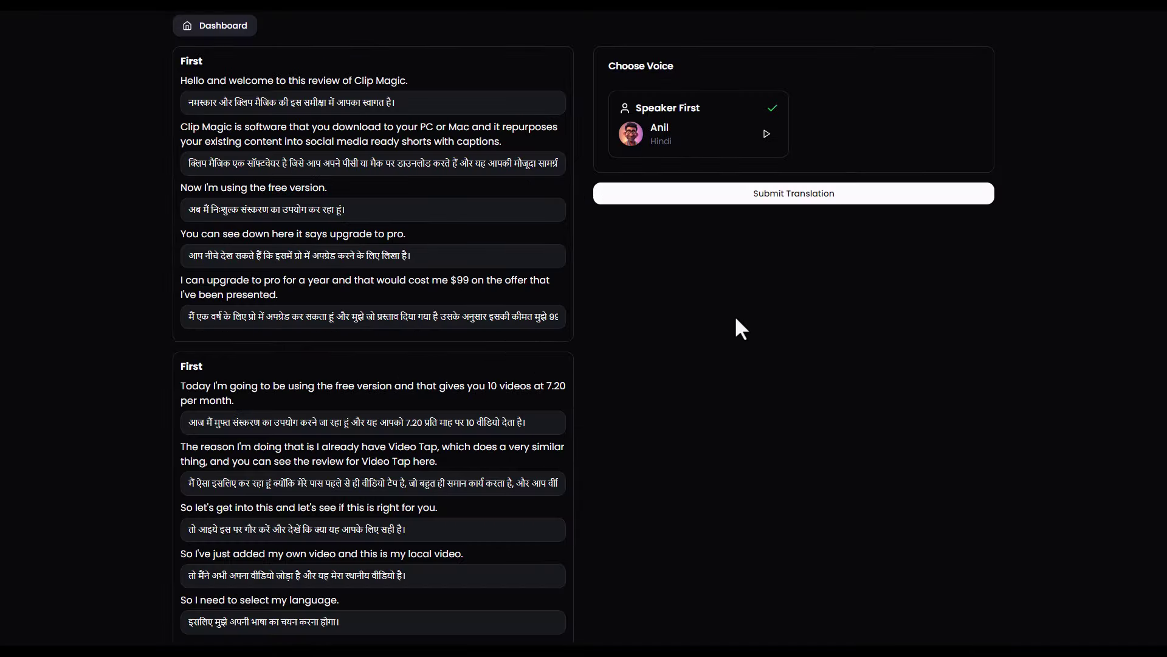
{"action": "left_click", "coordinate": [754, 204]}
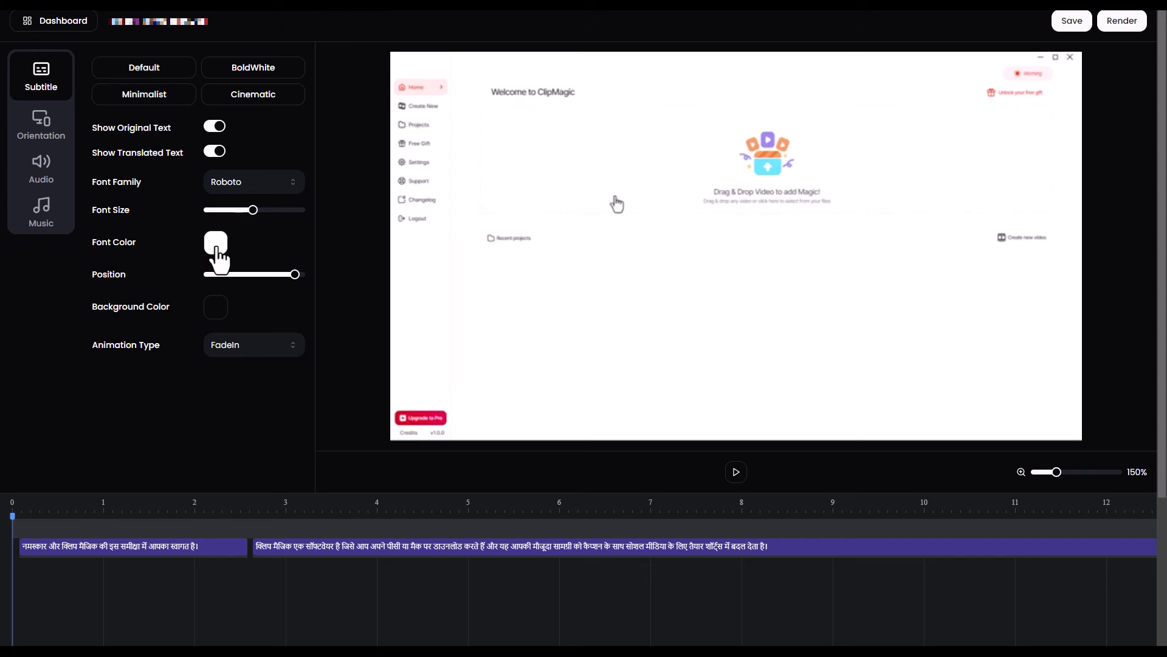
- Set the subtitle font colour to red
{"action": "left_click", "coordinate": [217, 249]}
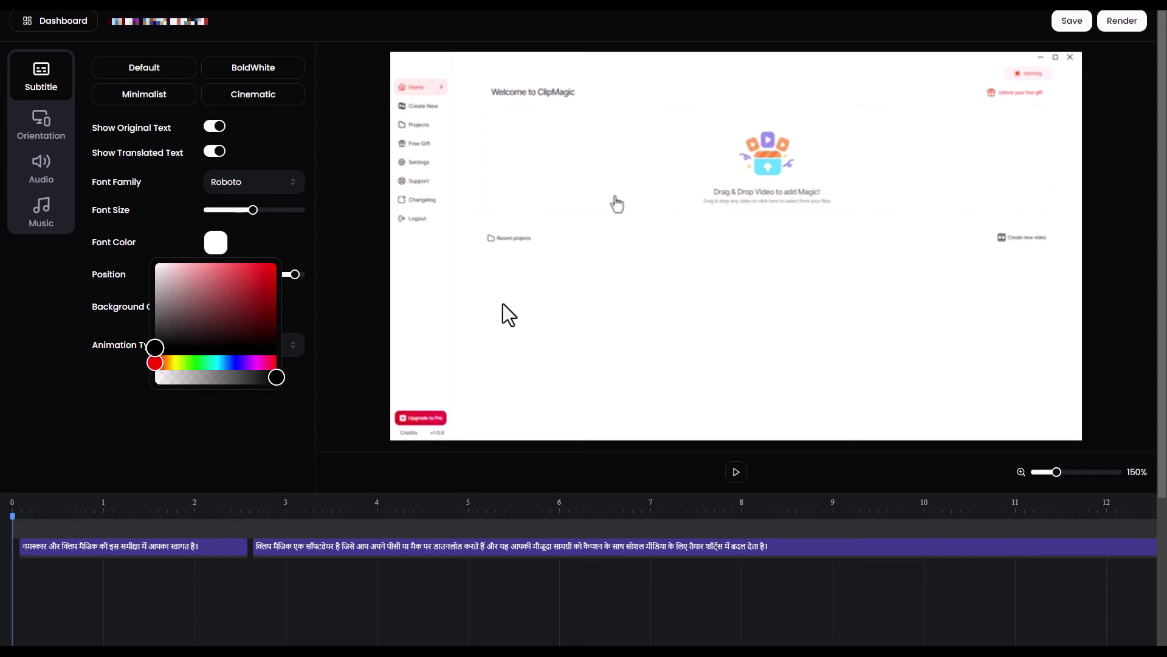
{"action": "left_click_drag", "start_coordinate": [245, 290], "coordinate": [286, 268]}
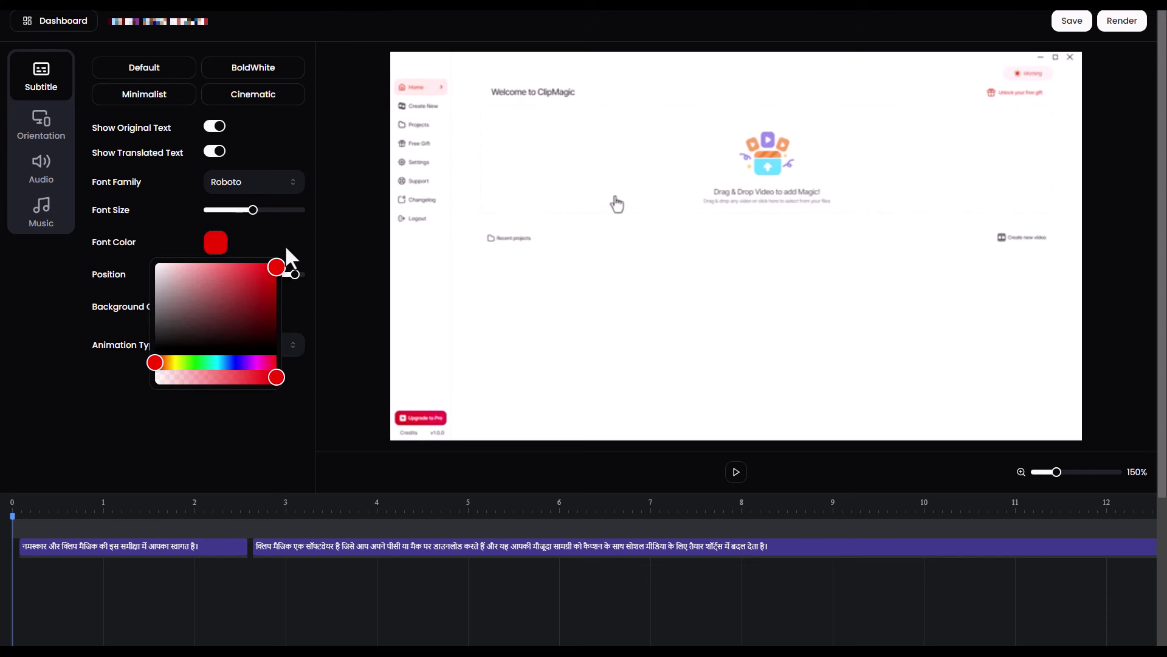
{"action": "left_click", "coordinate": [290, 245]}
- Shrink the subtitle font slightly and hide both original English and translated Hindi text
{"action": "left_click", "coordinate": [212, 128]}
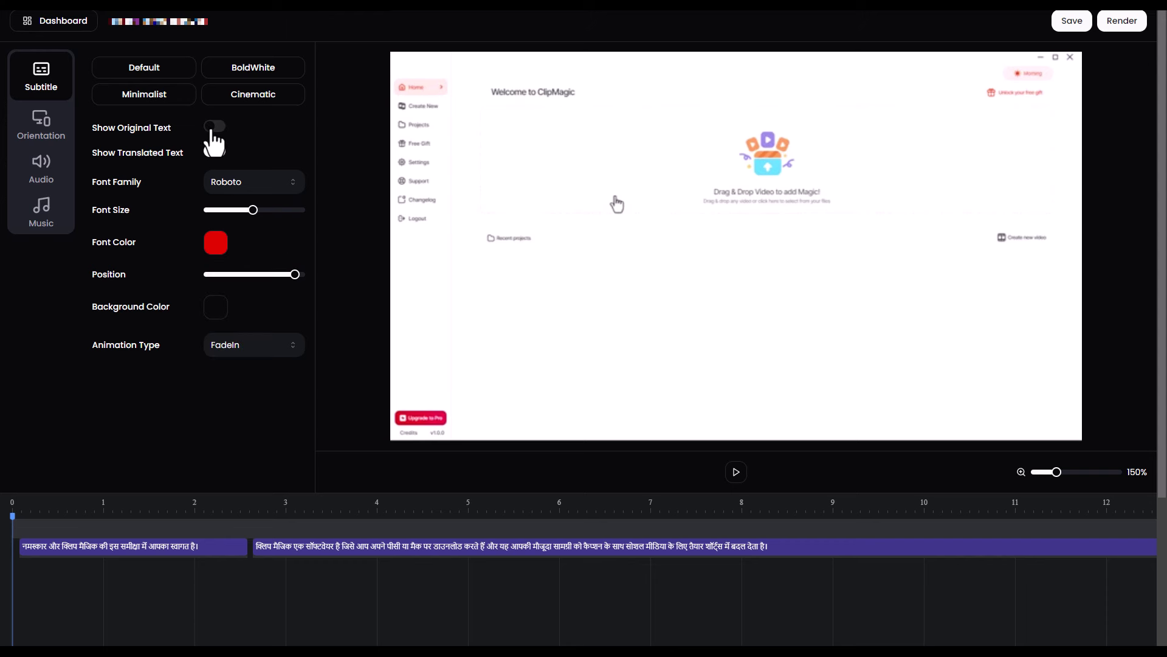
{"action": "left_click", "coordinate": [212, 127]}
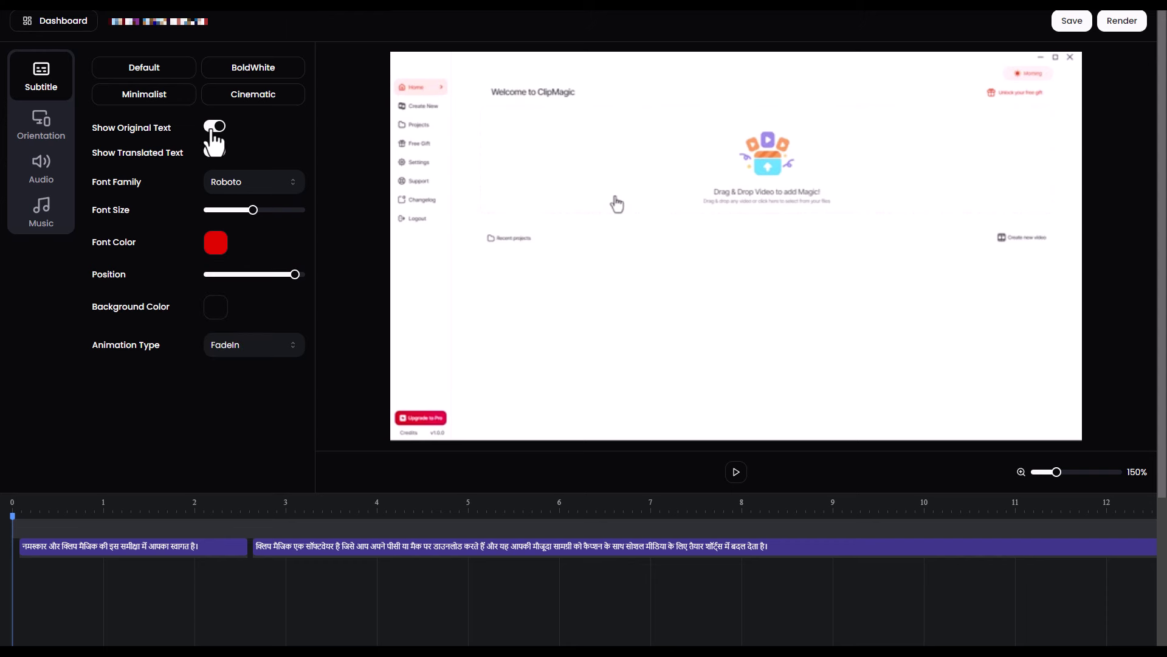
{"action": "left_click", "coordinate": [738, 473]}
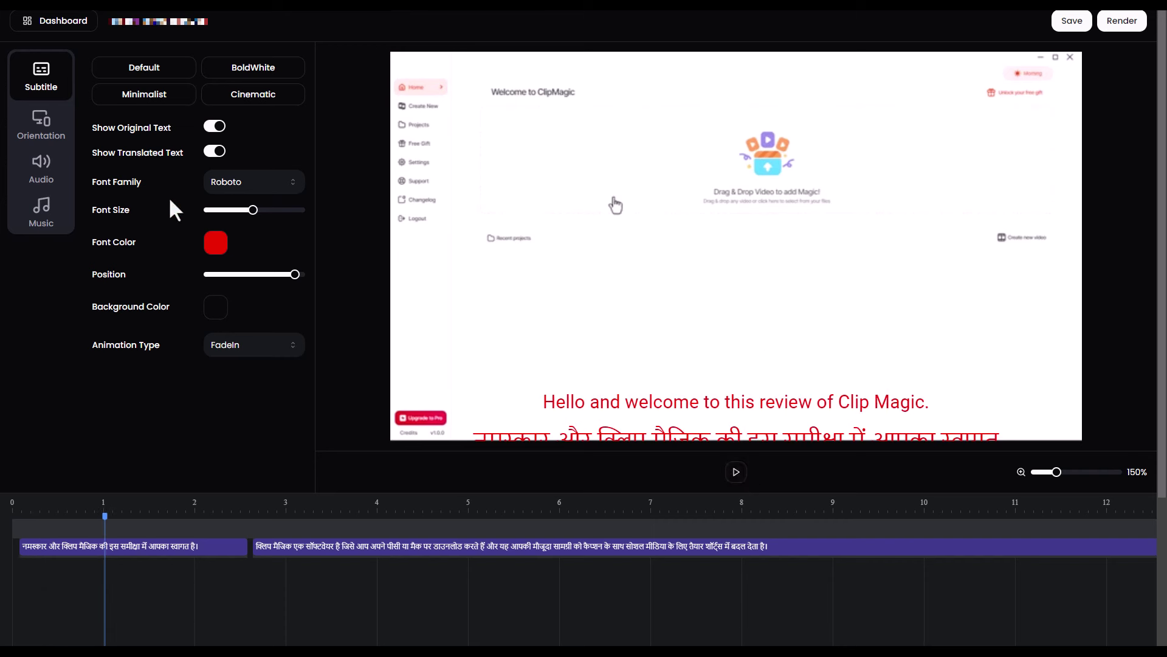
{"action": "left_click", "coordinate": [214, 127]}
{"action": "left_click_drag", "start_coordinate": [253, 210], "coordinate": [239, 209]}
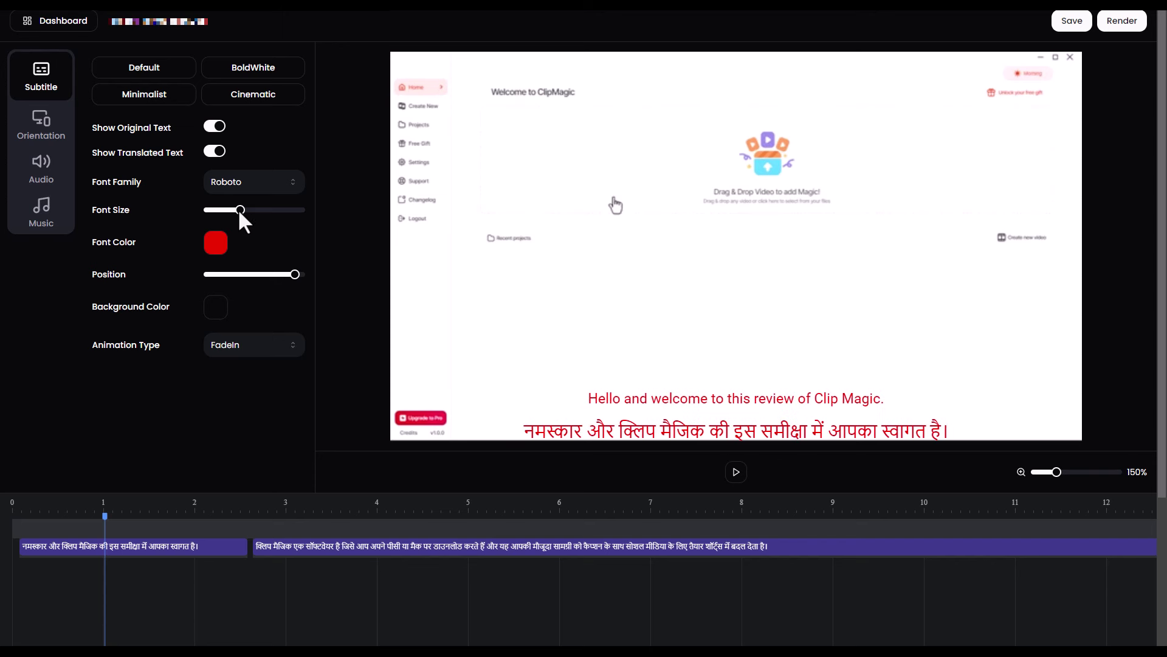
{"action": "left_click", "coordinate": [214, 126]}
{"action": "left_click", "coordinate": [217, 152]}
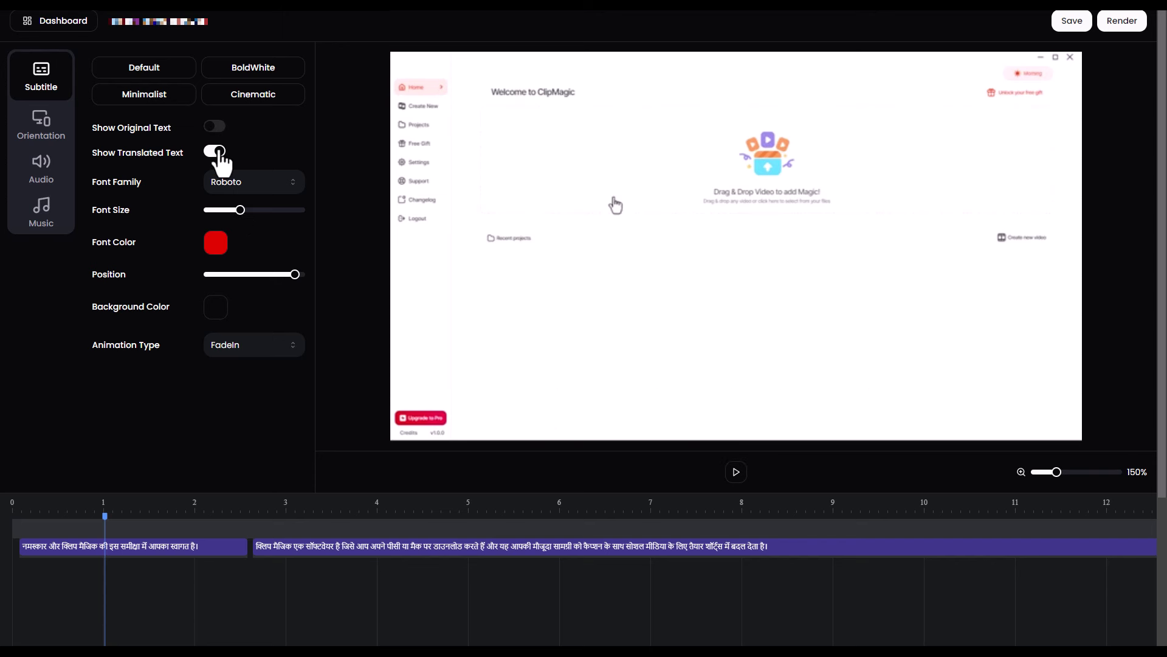
- Raise the dubbed audio volume to 1.00
{"action": "left_click", "coordinate": [41, 122]}
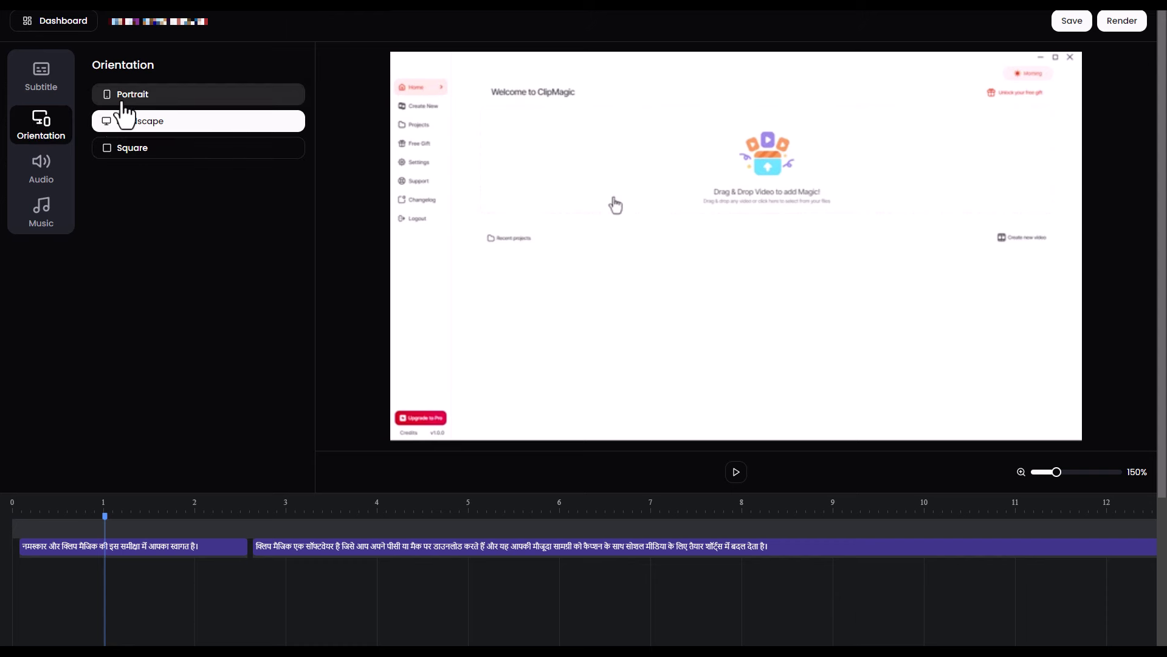
{"action": "left_click", "coordinate": [45, 173]}
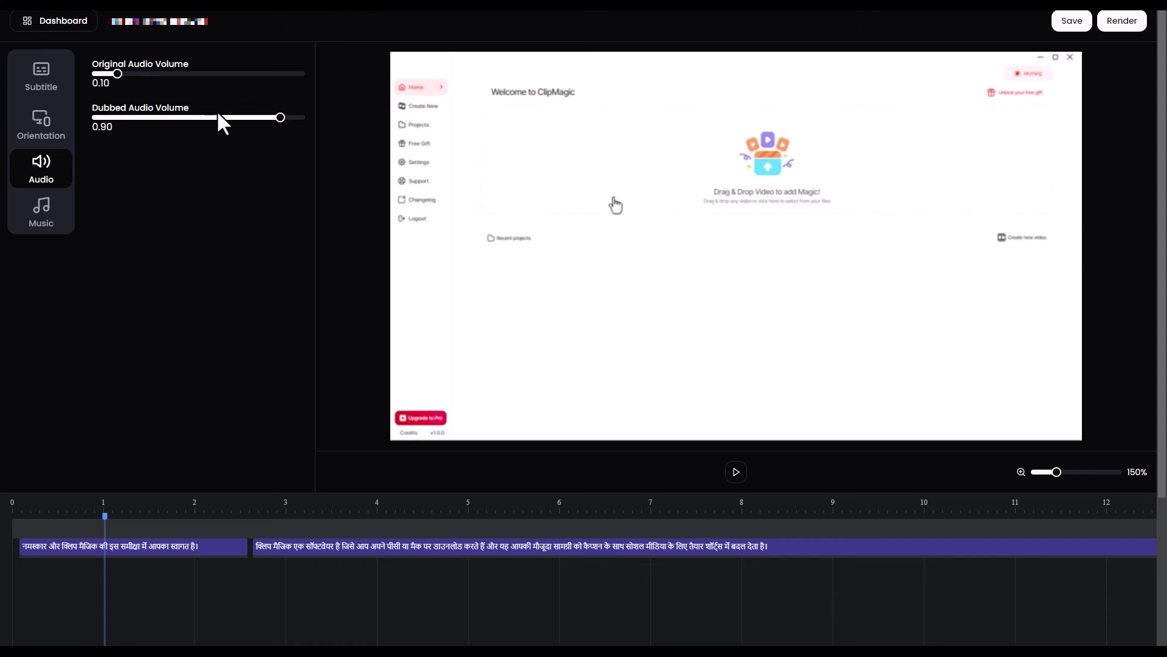
{"action": "left_click_drag", "start_coordinate": [277, 116], "coordinate": [310, 118]}
{"action": "left_click", "coordinate": [44, 220]}
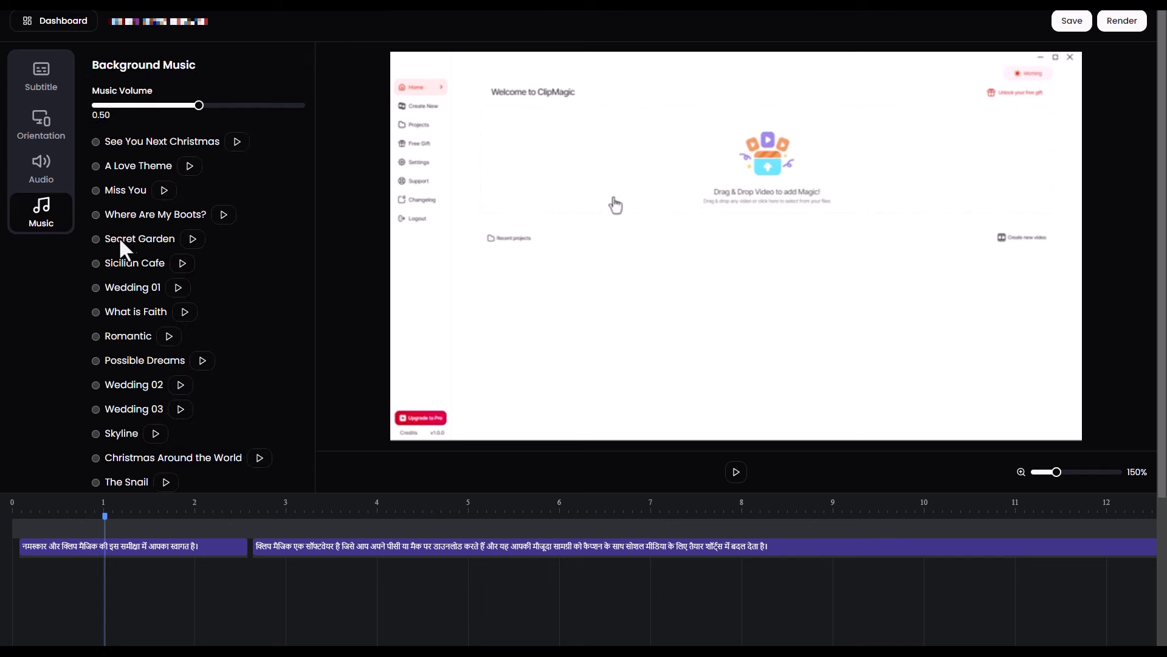
- Save the project and render the dubbed Hindi video for export
{"action": "left_click", "coordinate": [41, 73]}
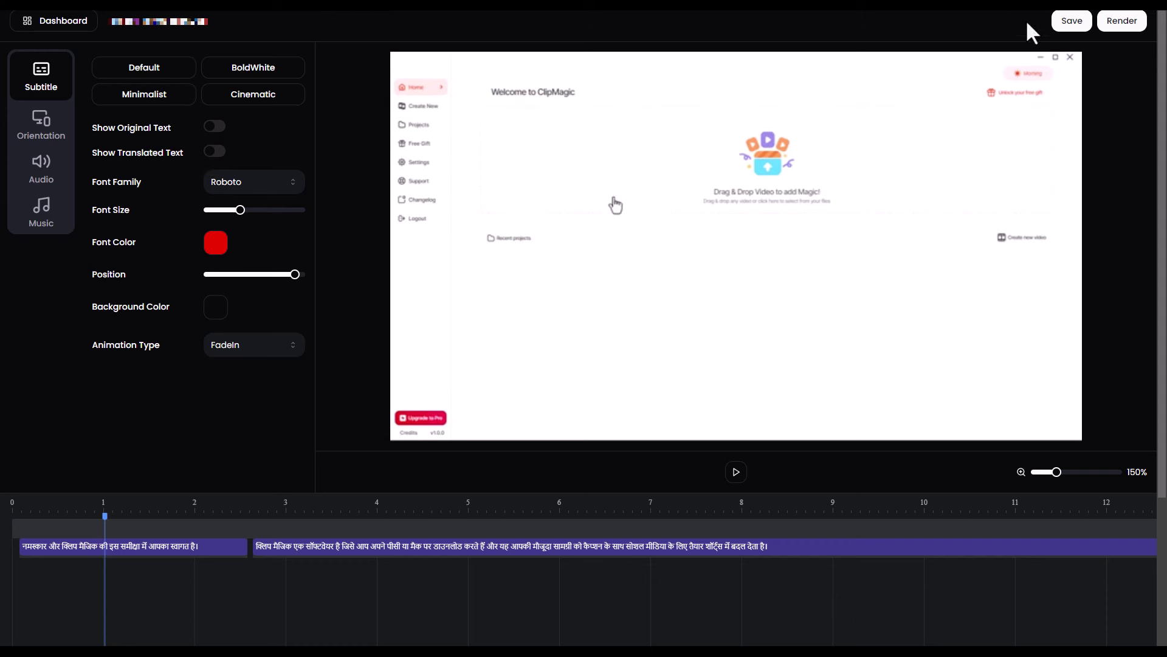
{"action": "left_click", "coordinate": [1070, 20]}
{"action": "left_click", "coordinate": [1120, 23]}
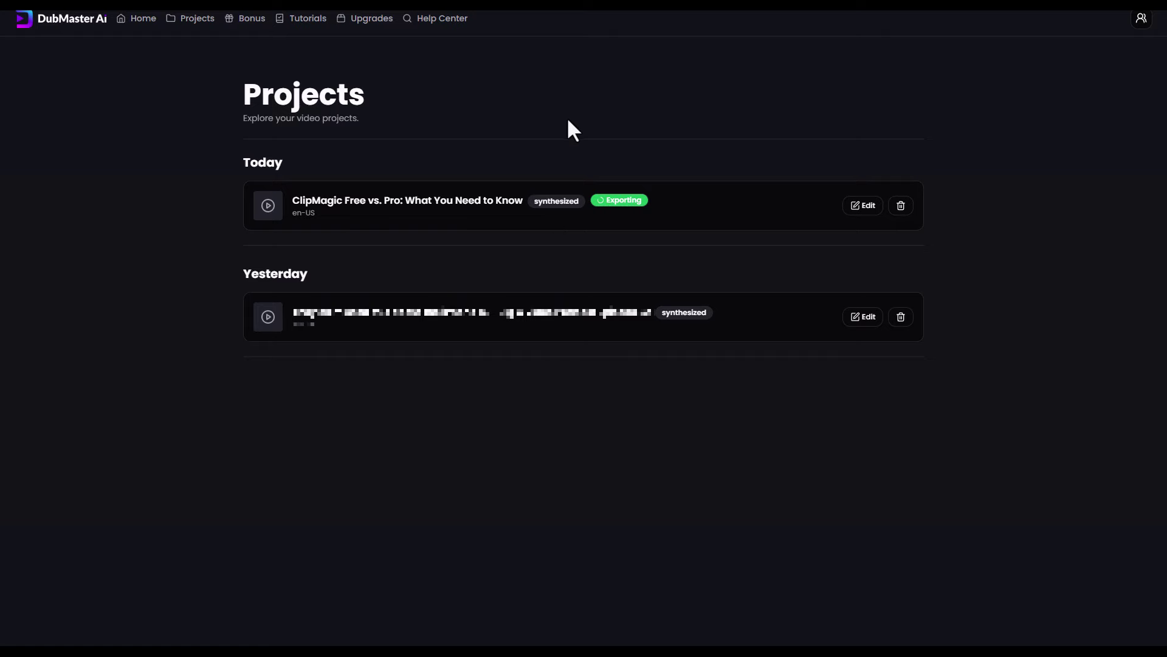
- Go back to the home dashboard from the Projects page
{"action": "left_click", "coordinate": [144, 19]}
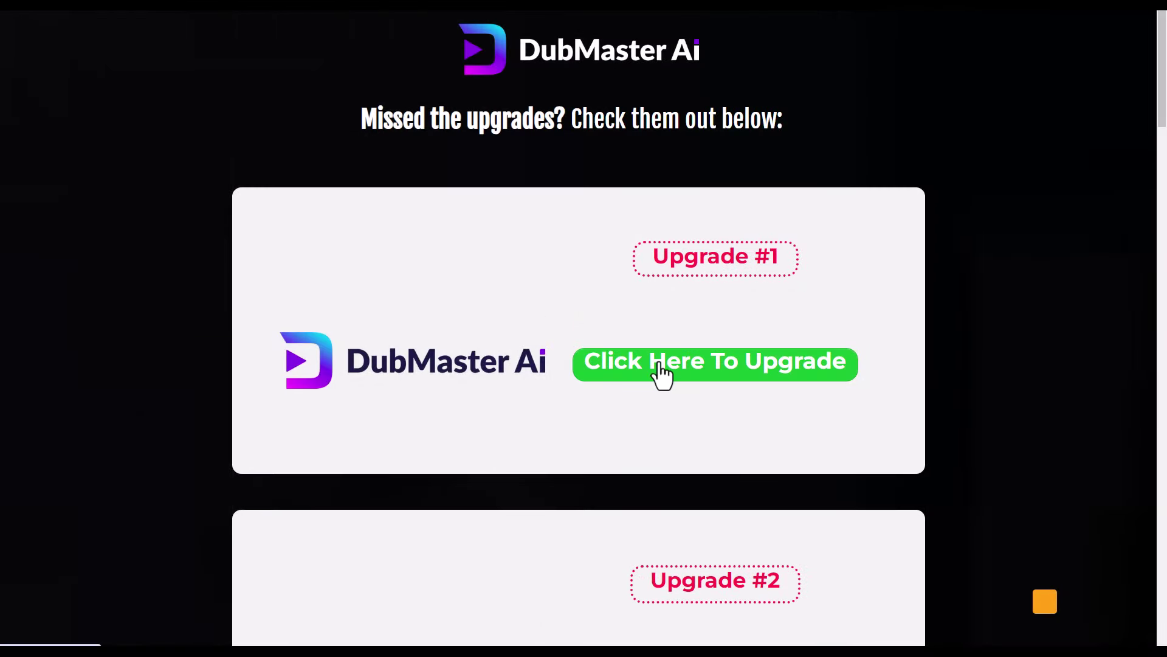
{"action": "left_click", "coordinate": [661, 374]}
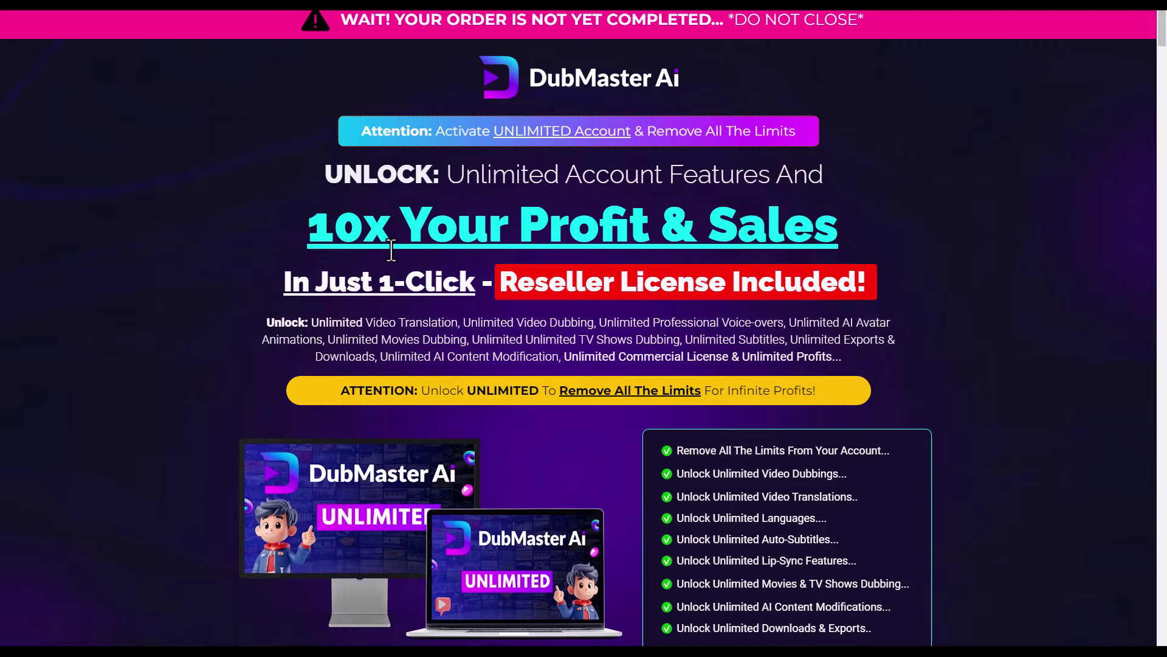
{"action": "scroll", "coordinate": [350, 317], "scroll_direction": "down", "scroll_amount": 3}
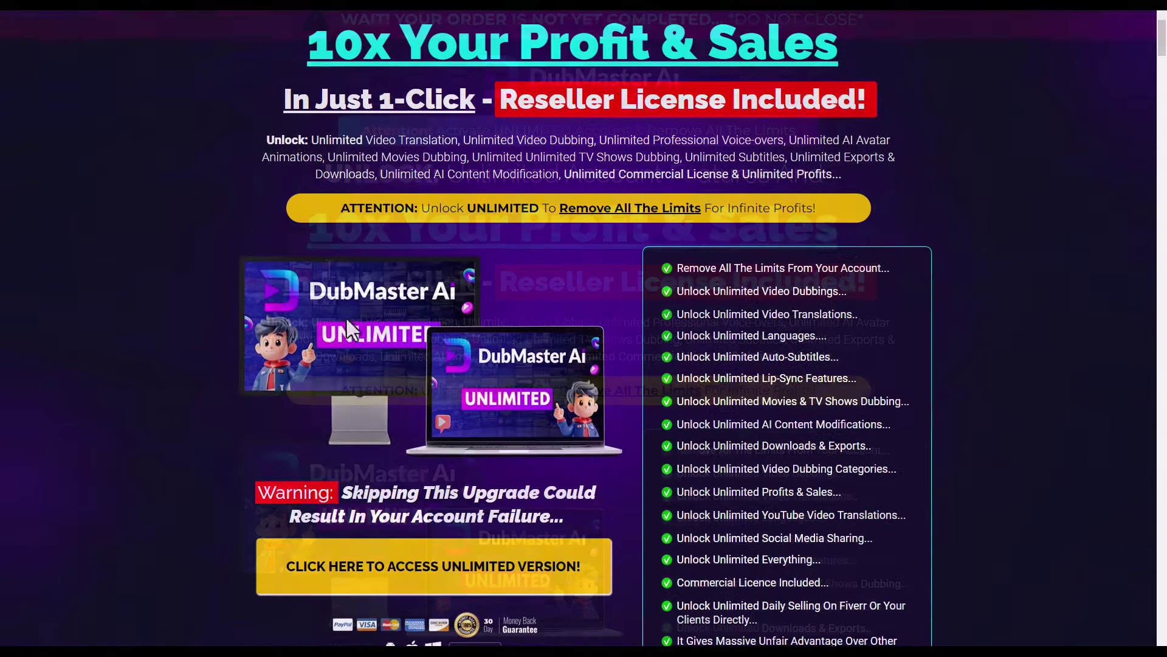
{"action": "scroll", "coordinate": [341, 353], "scroll_direction": "down", "scroll_amount": 2}
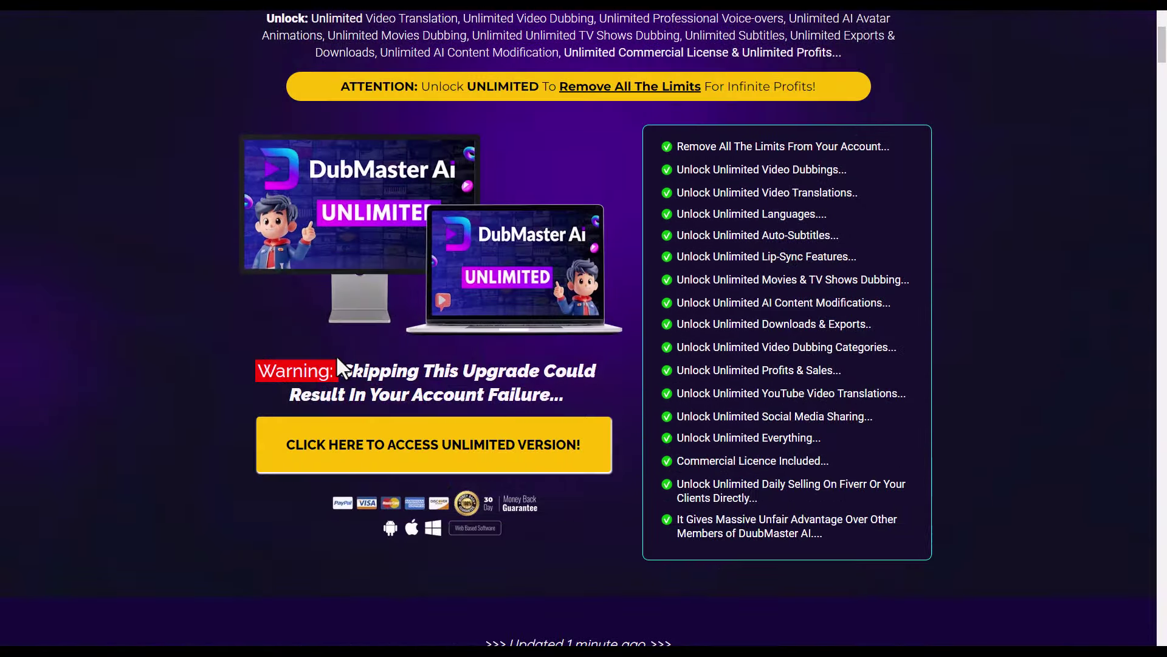
{"action": "scroll", "coordinate": [334, 359], "scroll_direction": "down", "scroll_amount": 3}
{"action": "scroll", "coordinate": [328, 364], "scroll_direction": "up", "scroll_amount": 3}
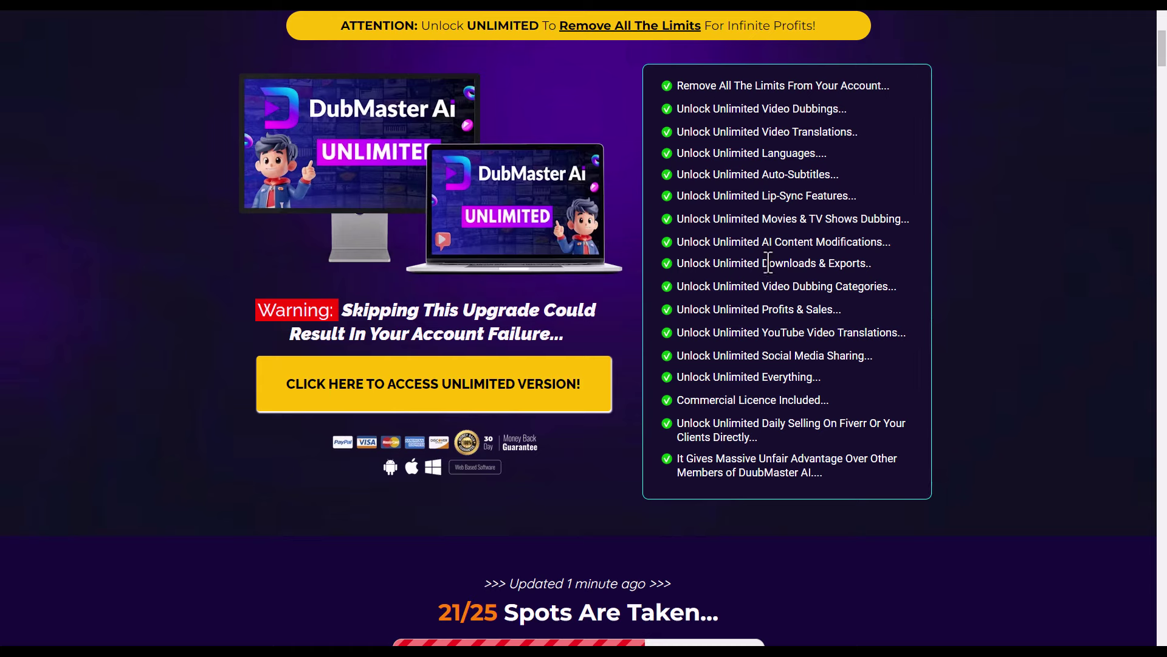
{"action": "scroll", "coordinate": [760, 277], "scroll_direction": "down", "scroll_amount": 1}
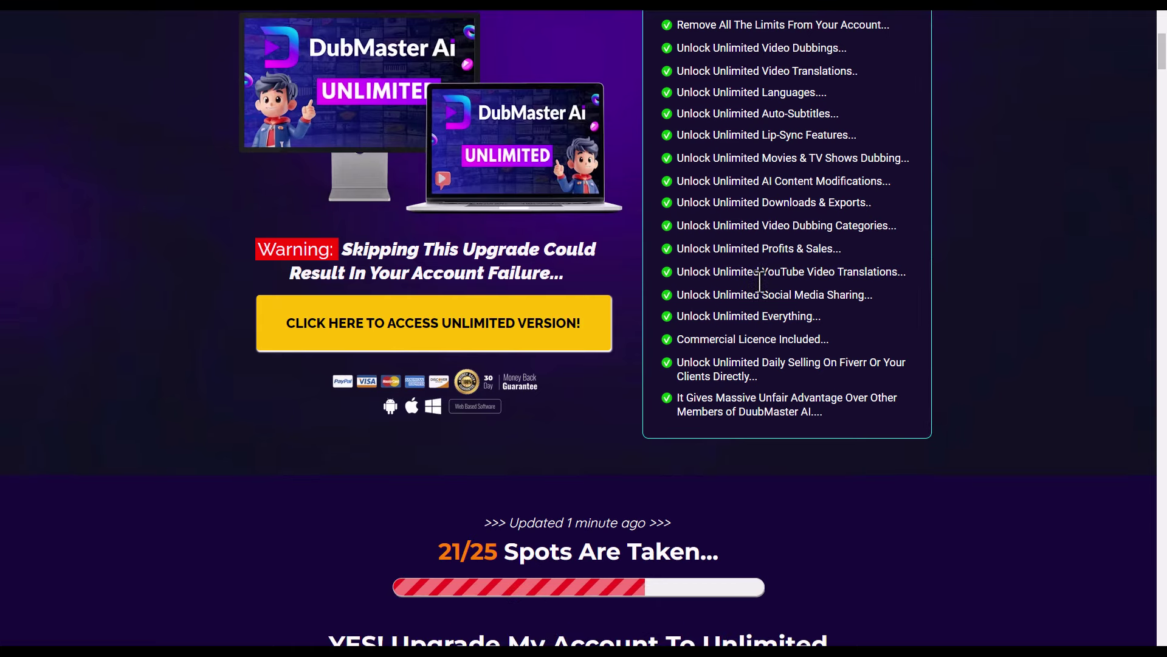
{"action": "scroll", "coordinate": [760, 277], "scroll_direction": "down", "scroll_amount": 1}
{"action": "scroll", "coordinate": [754, 275], "scroll_direction": "up", "scroll_amount": 8}
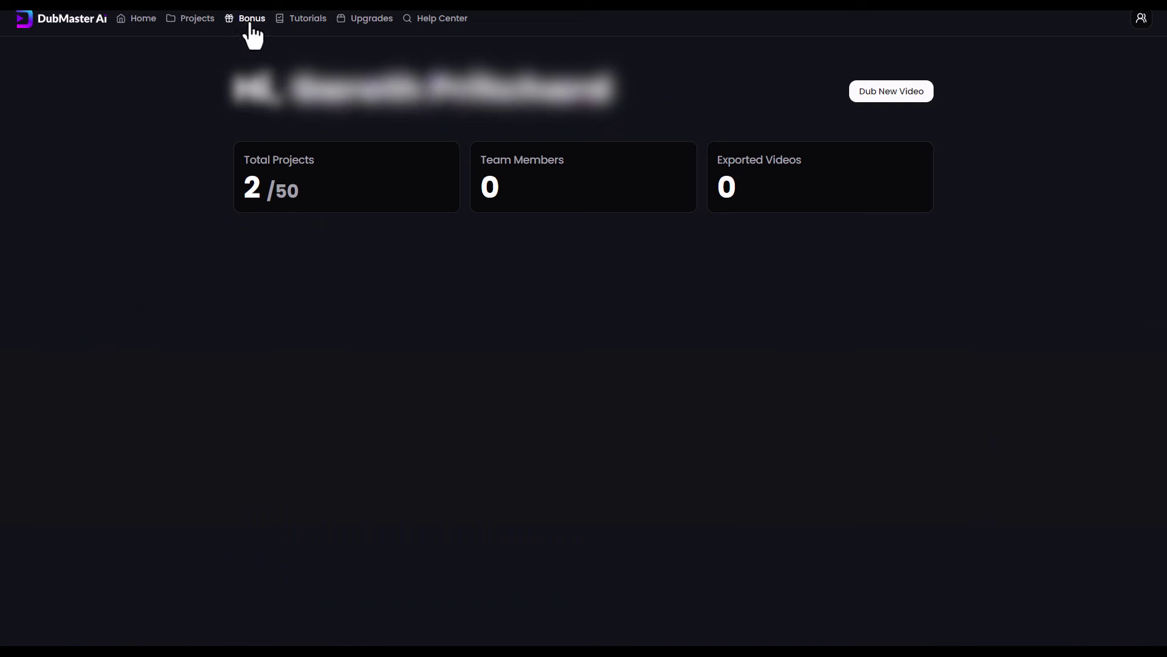
- Open the Tutorials page from the Bonus section
{"action": "left_click", "coordinate": [248, 25]}
{"action": "left_click", "coordinate": [298, 20]}
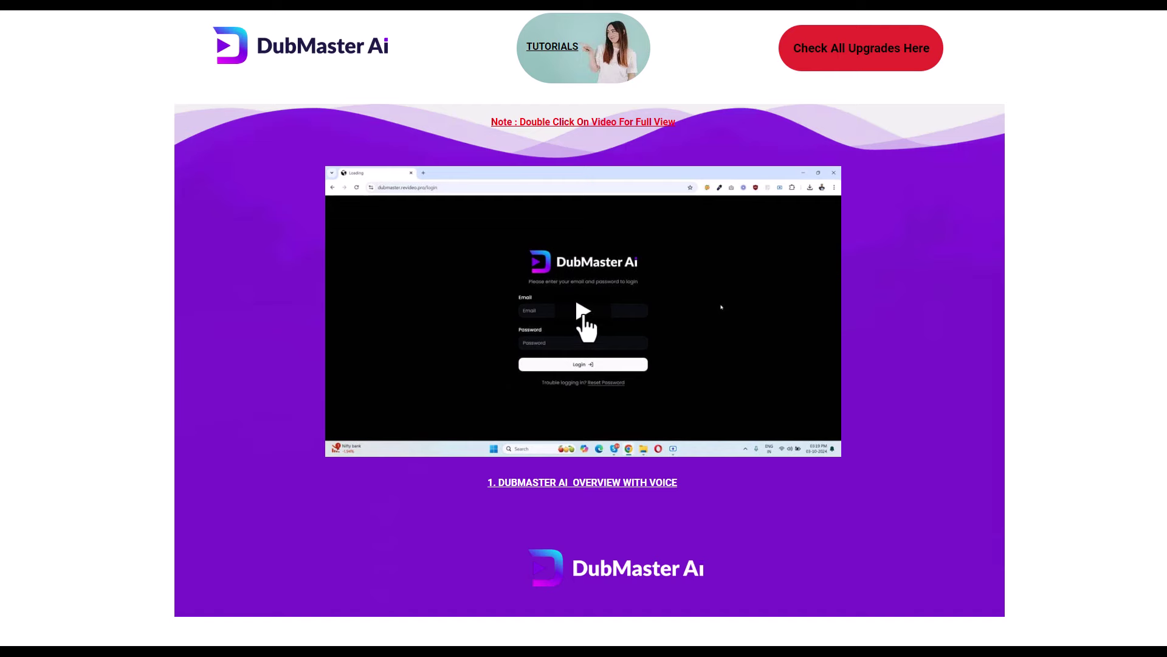
- Play the DubMaster AI overview tutorial video
{"action": "left_click", "coordinate": [582, 317]}
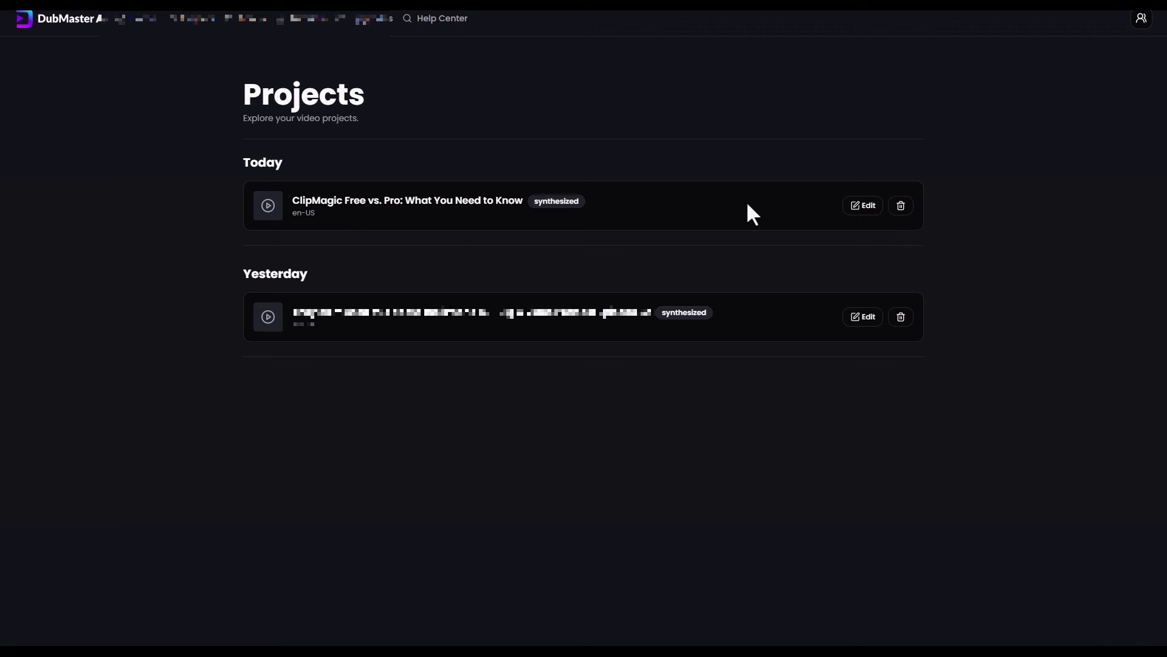
- Open the ClipMagic project from the Today list in the editor
{"action": "left_click", "coordinate": [864, 207]}
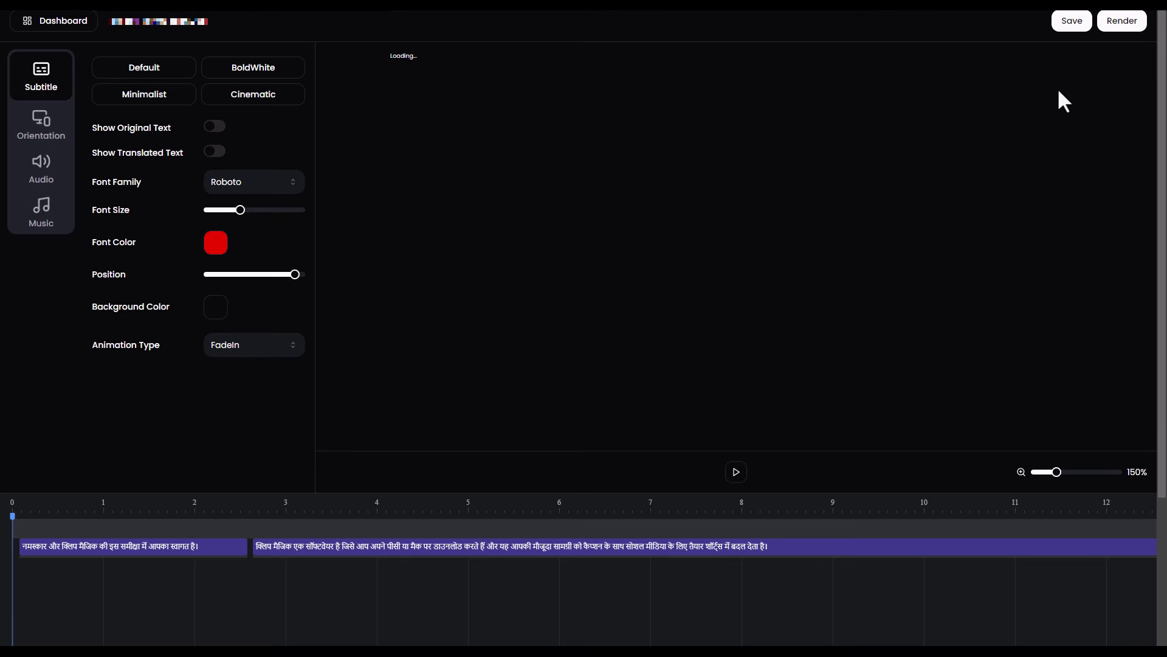